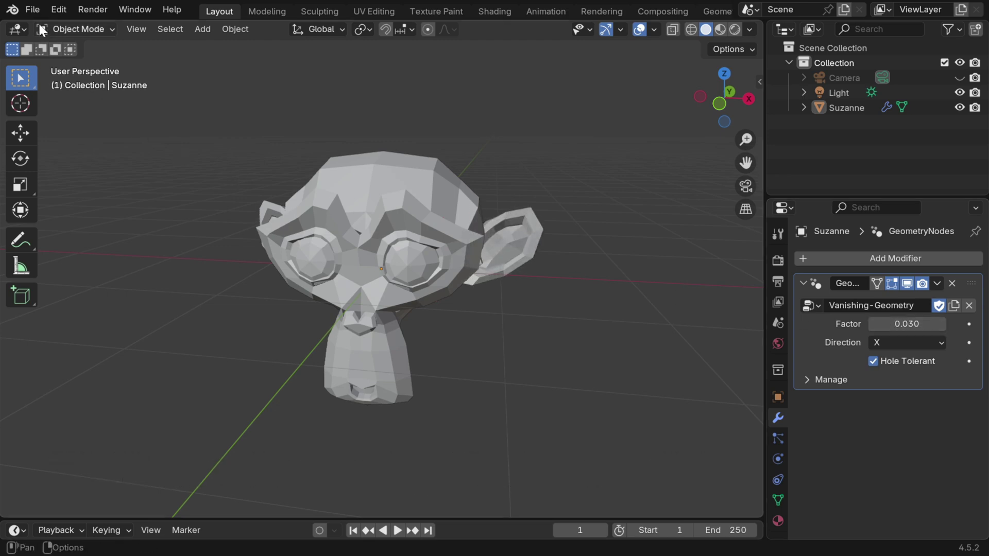
Start a new file and delete the default cube.
{"action": "left_click", "coordinate": [33, 7]}
{"action": "mouse_move", "coordinate": [47, 27]}
{"action": "left_click", "coordinate": [221, 24]}
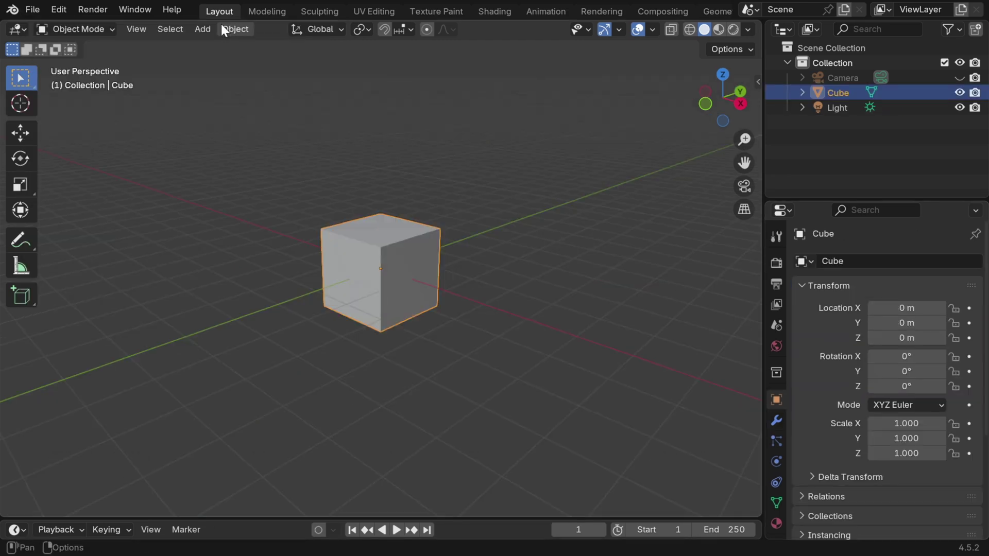
{"action": "key", "text": "x"}
{"action": "left_click", "coordinate": [347, 258]}
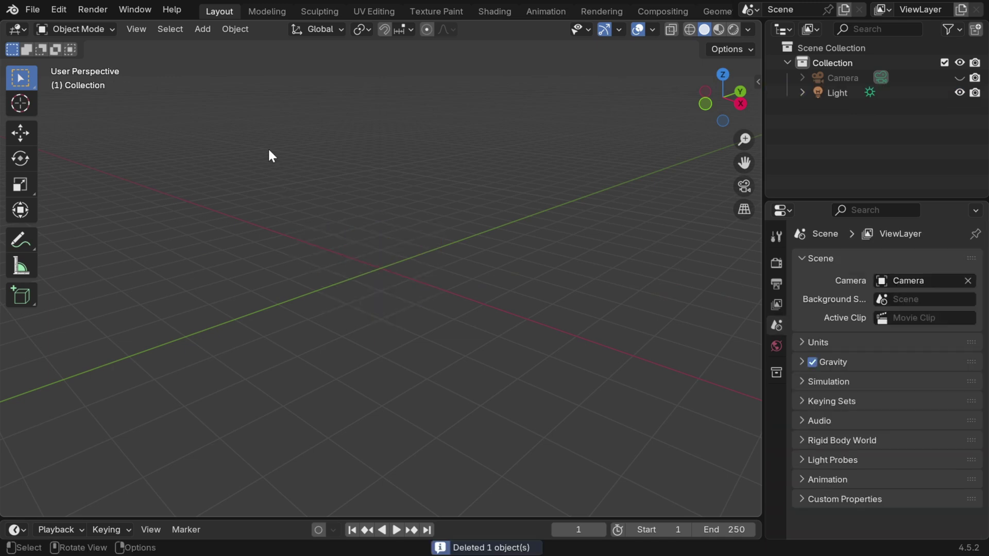
Add an Ico Sphere mesh to the empty scene.
{"action": "left_click", "coordinate": [202, 29]}
{"action": "mouse_move", "coordinate": [301, 45]}
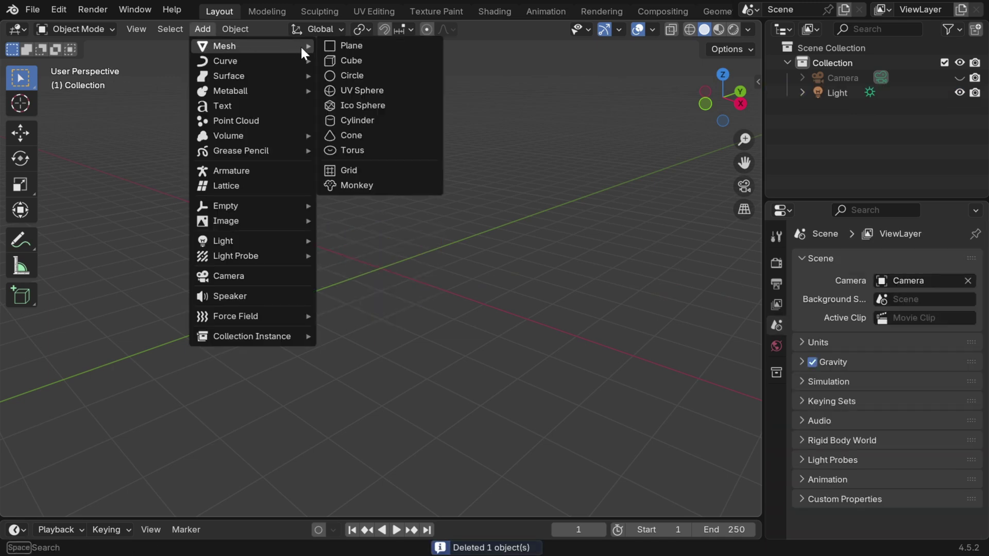
{"action": "left_click", "coordinate": [362, 104]}
{"action": "middle_click_drag", "start_coordinate": [348, 368], "coordinate": [428, 373]}
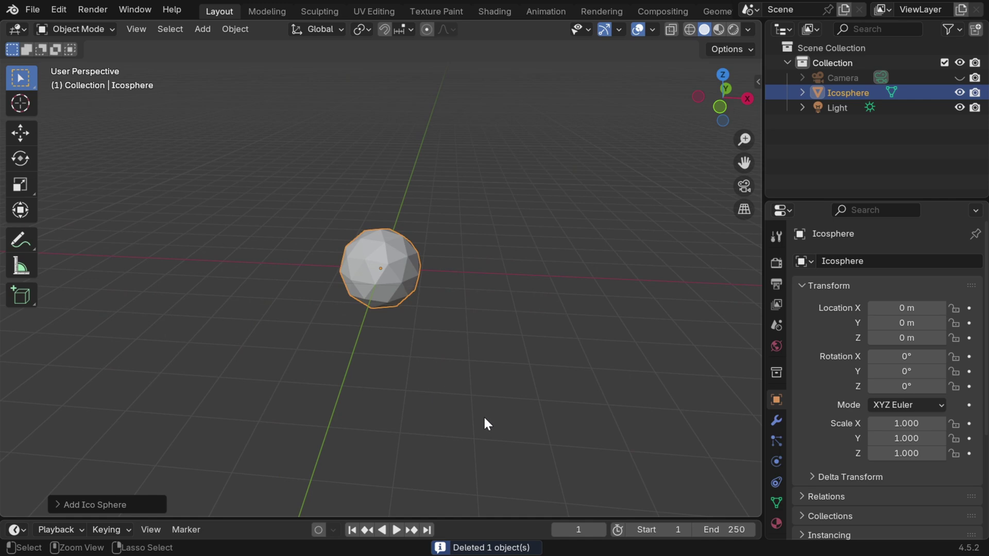
{"action": "middle_click_drag", "start_coordinate": [483, 412], "coordinate": [490, 299], "text": "ctrl"}
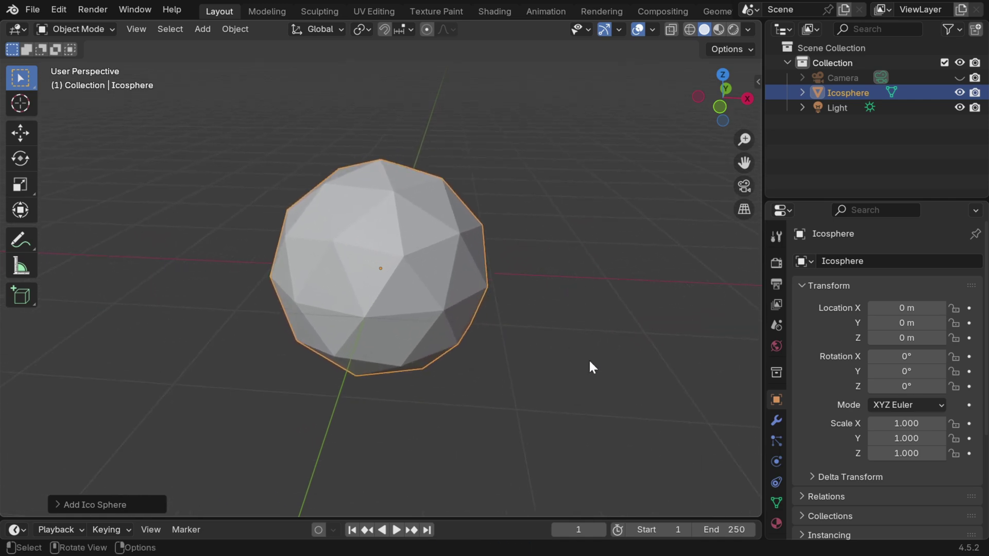
Add a Geometry Nodes modifier to the icosphere and assign the Vanishing-Geometry node group to it.
{"action": "left_click", "coordinate": [775, 420]}
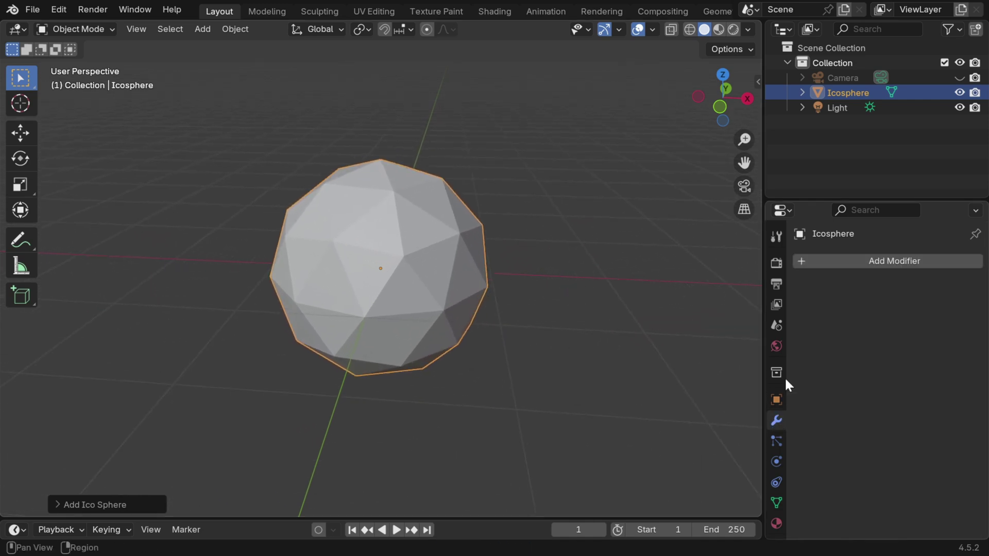
{"action": "left_click", "coordinate": [846, 261]}
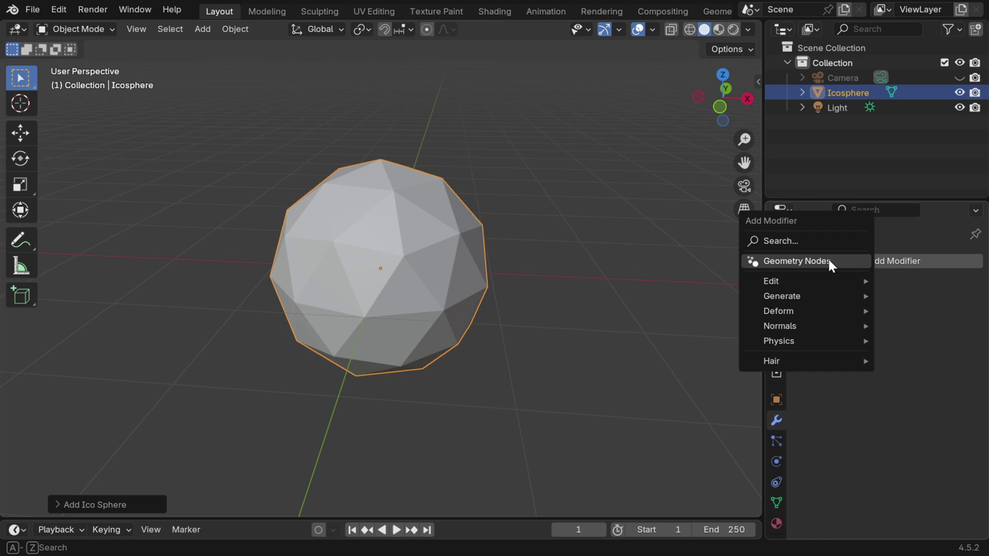
{"action": "left_click", "coordinate": [828, 261]}
{"action": "left_click", "coordinate": [817, 308]}
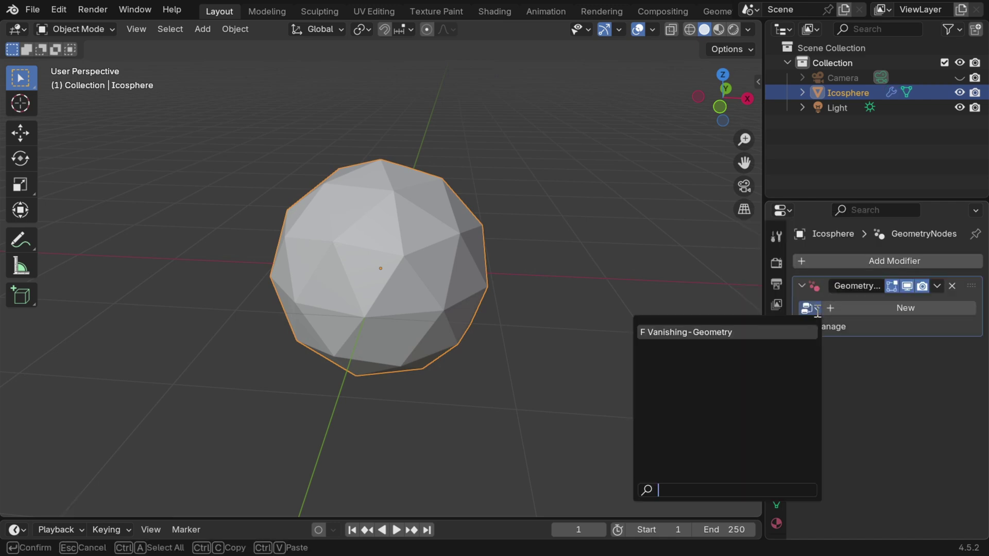
{"action": "left_click", "coordinate": [731, 332]}
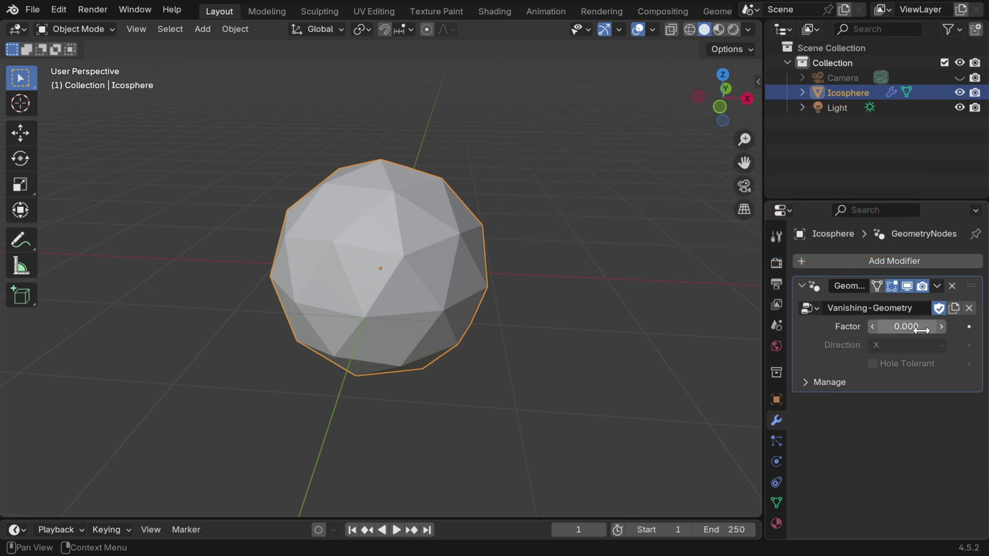
Try out varying the modifier's Factor with the X direction and reset it to 0.
{"action": "mouse_move", "coordinate": [888, 332]}
{"action": "left_mouse_down"}
{"action": "mouse_move", "coordinate": [984, 333]}
{"action": "mouse_move", "coordinate": [780, 333]}
{"action": "mouse_move", "coordinate": [971, 332]}
{"action": "mouse_move", "coordinate": [883, 332]}
{"action": "left_mouse_up"}
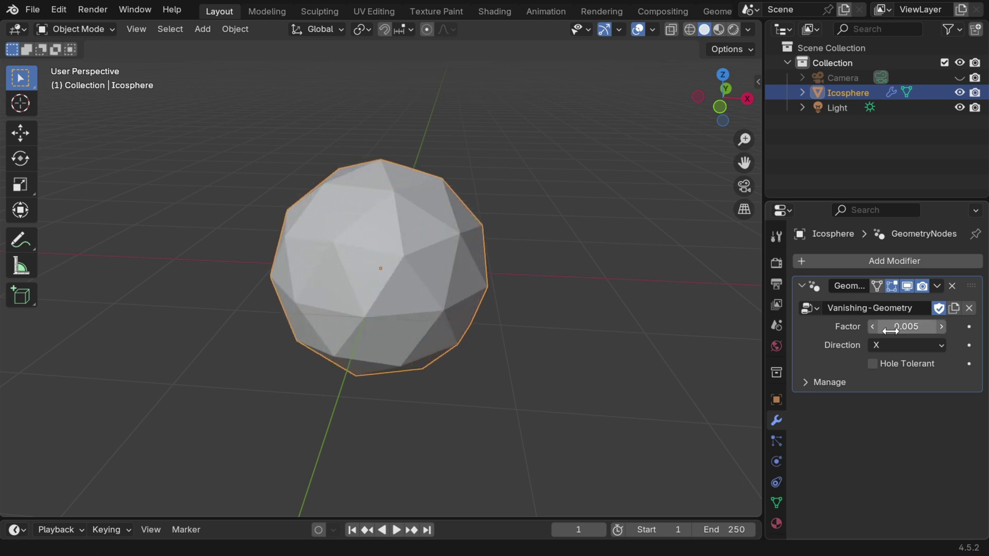
{"action": "left_click", "coordinate": [930, 326]}
{"action": "key", "text": "Return"}
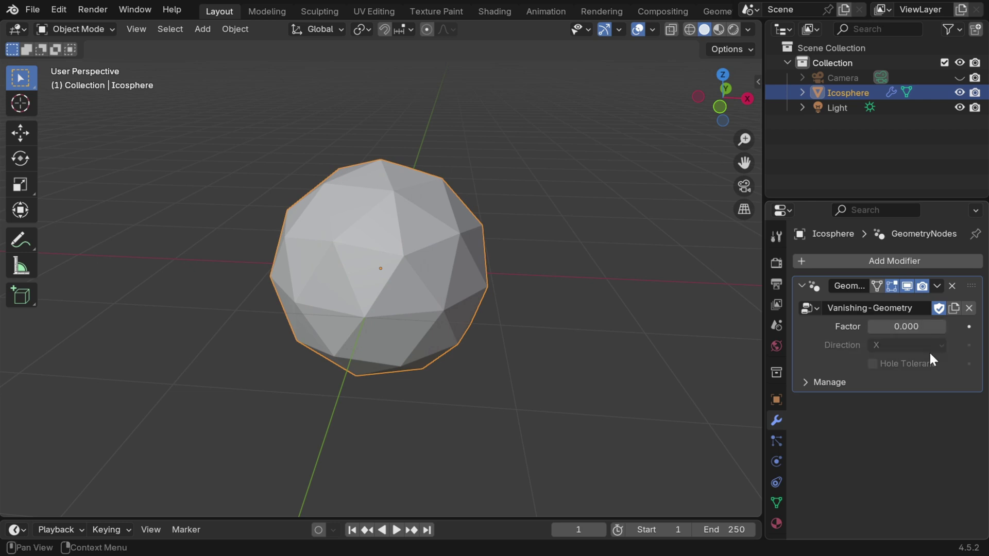
Set the Vanishing-Geometry modifier's Direction to Z.
{"action": "middle_click_drag", "start_coordinate": [503, 348], "coordinate": [511, 344]}
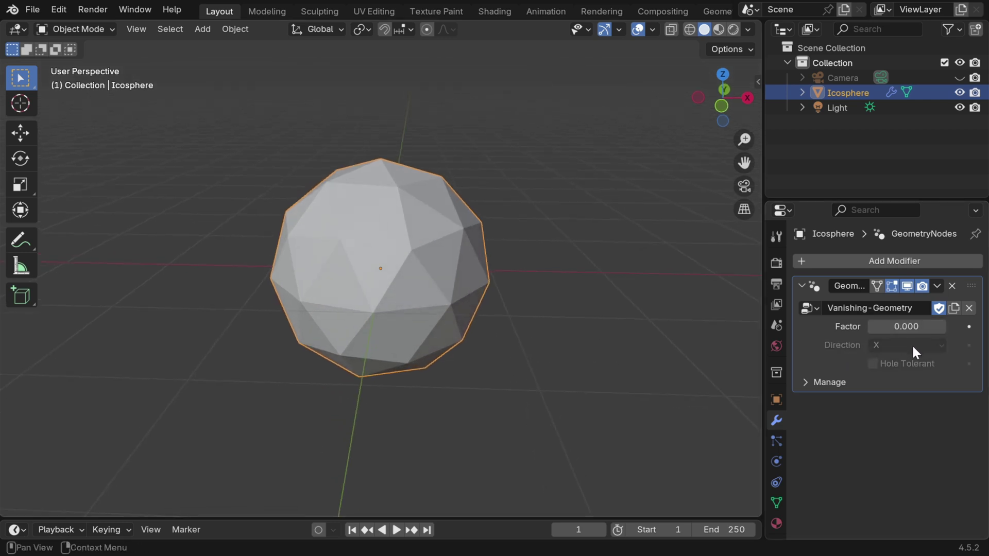
{"action": "left_click", "coordinate": [894, 346]}
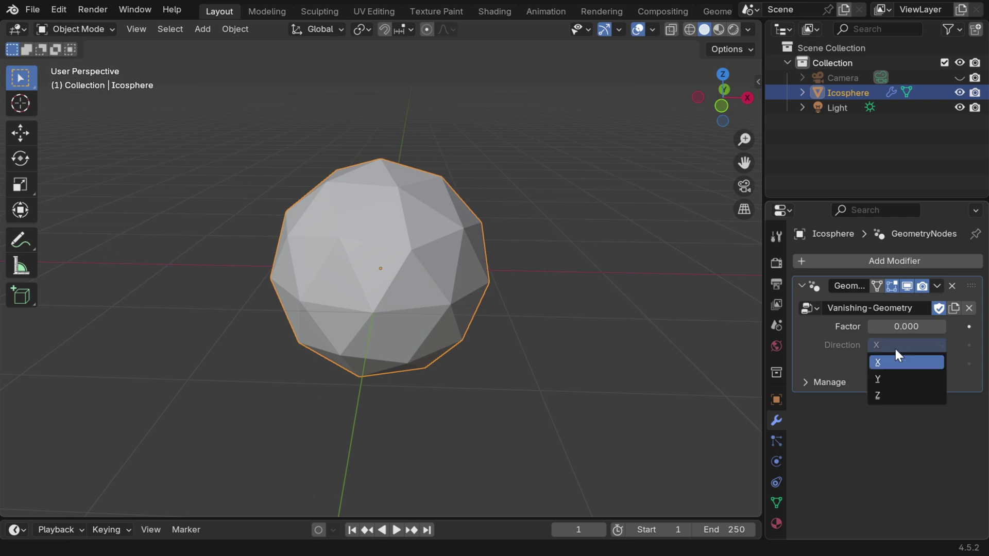
{"action": "left_click", "coordinate": [891, 396]}
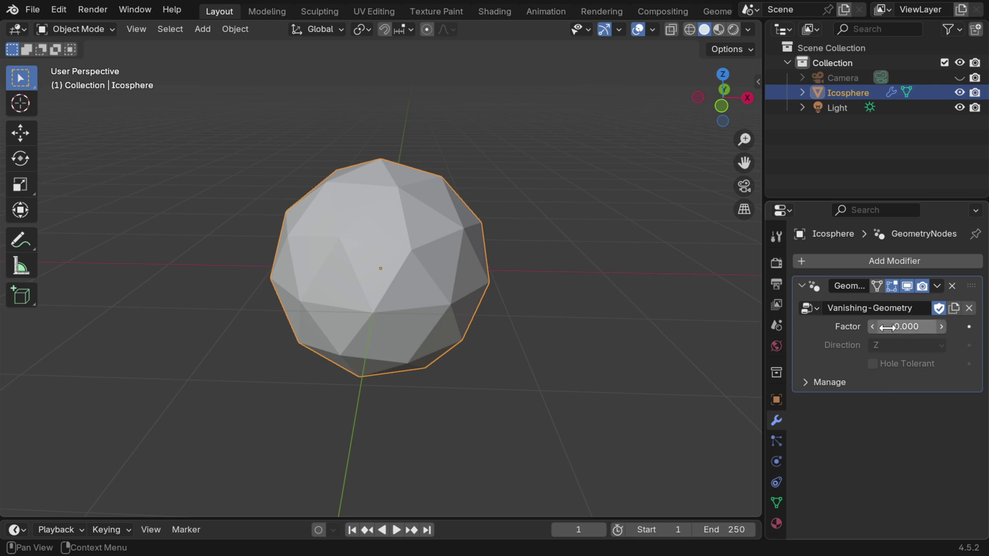
Try out varying the Factor along the Z direction and reset it to 0.
{"action": "mouse_move", "coordinate": [891, 326]}
{"action": "left_mouse_down"}
{"action": "mouse_move", "coordinate": [981, 327]}
{"action": "mouse_move", "coordinate": [761, 327]}
{"action": "mouse_move", "coordinate": [876, 327]}
{"action": "left_mouse_up"}
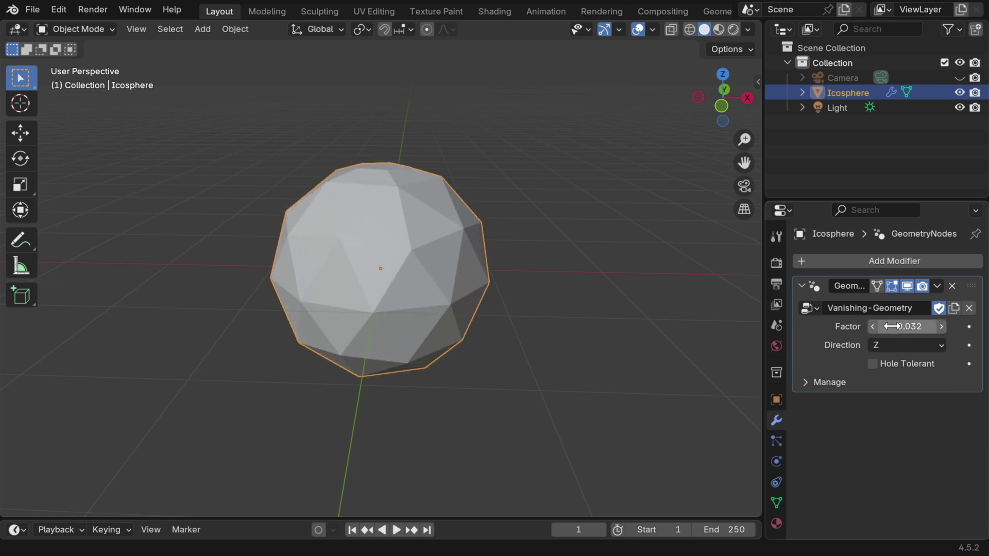
{"action": "left_click", "coordinate": [877, 328]}
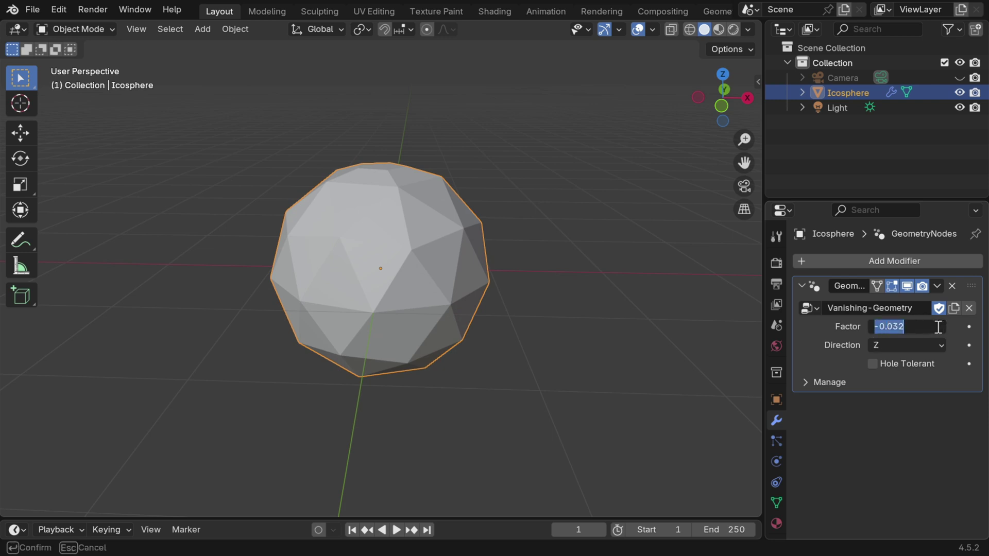
{"action": "type", "text": "0"}
{"action": "key", "text": "Return"}
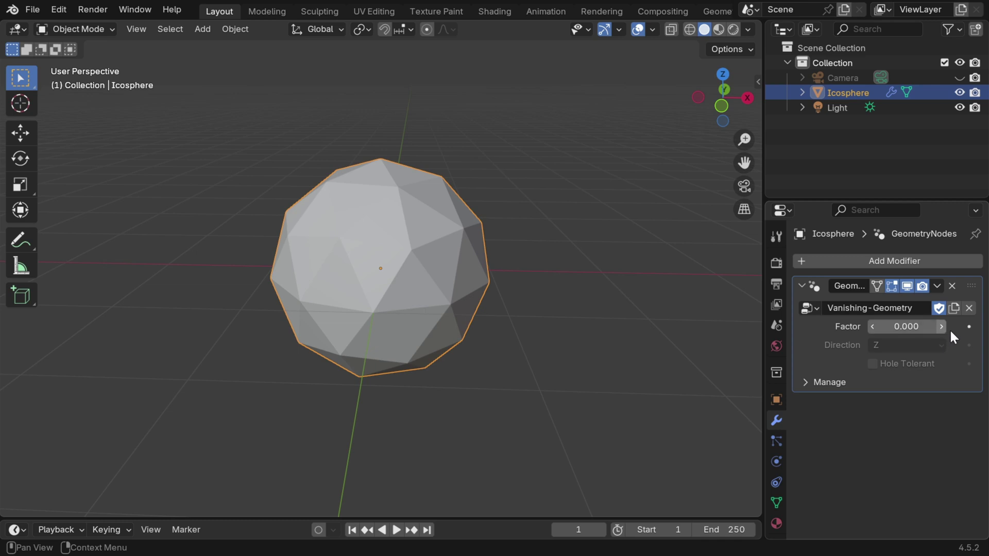
Keyframe the modifier's Factor at 0 on frame 1 and at 1 on frame 50.
{"action": "left_click", "coordinate": [969, 328]}
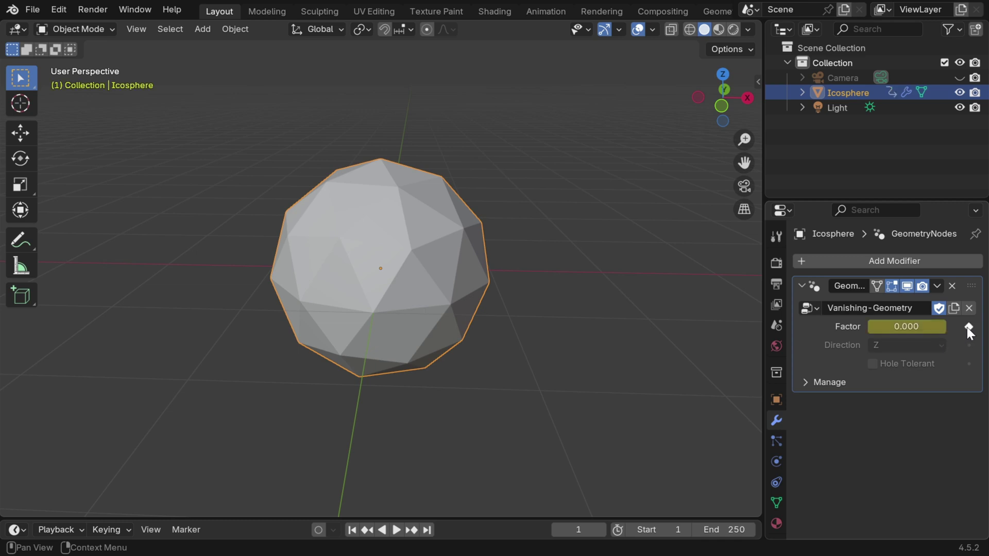
{"action": "left_click", "coordinate": [603, 529]}
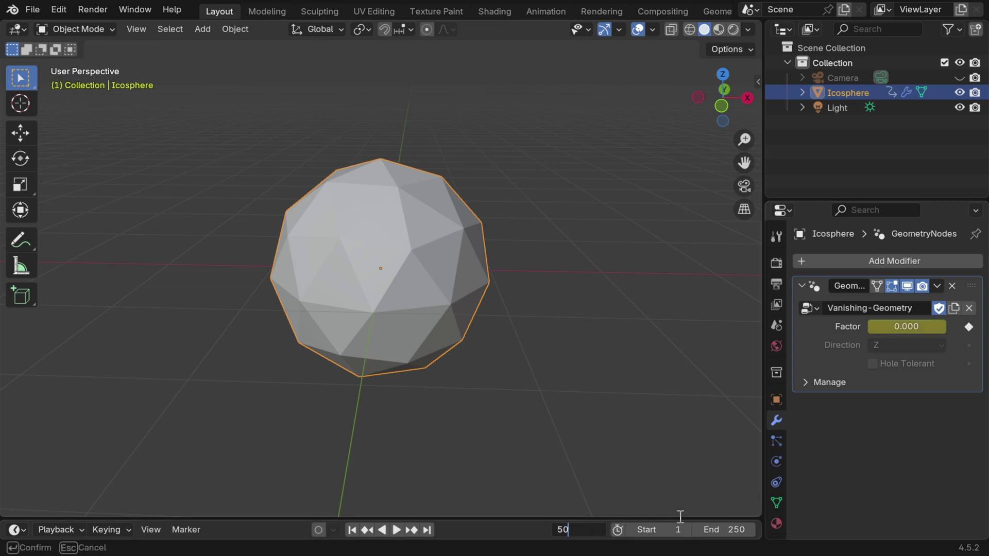
{"action": "key", "text": "Return"}
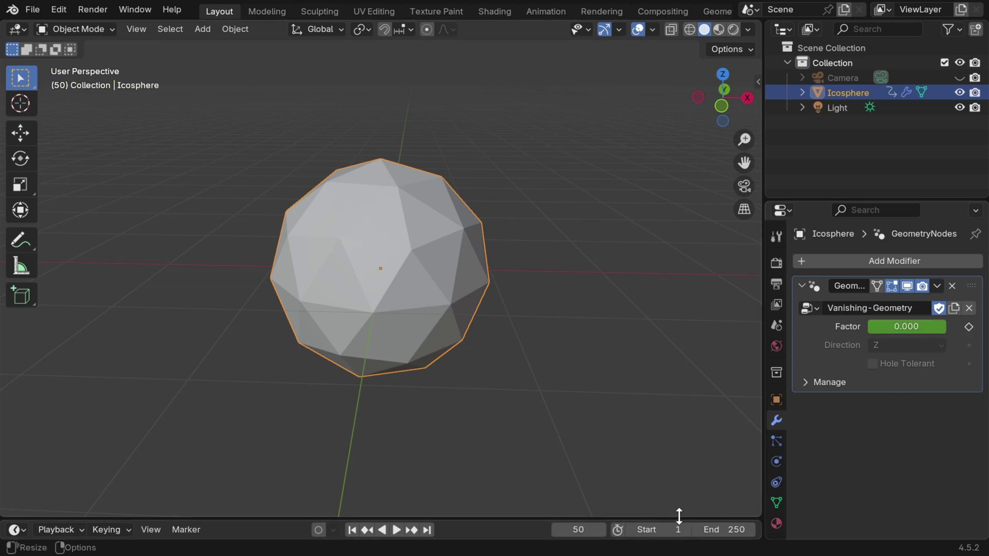
{"action": "left_click", "coordinate": [905, 326]}
{"action": "key", "text": "Return"}
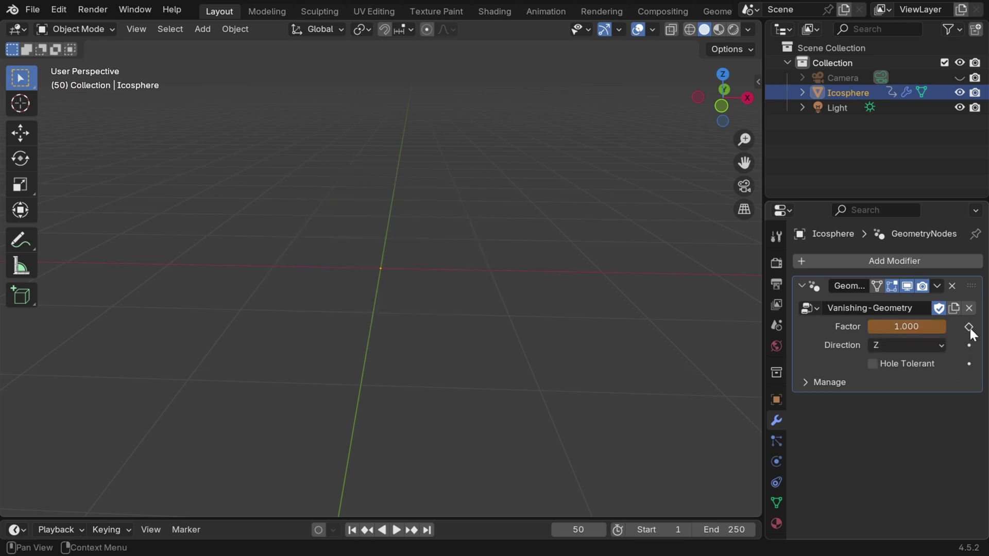
{"action": "left_click", "coordinate": [969, 326]}
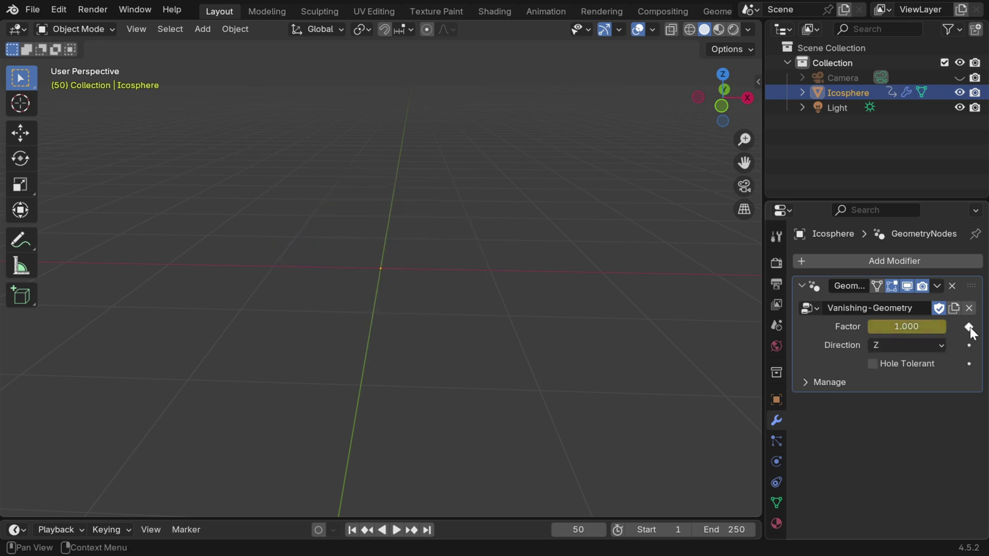
Play the animation from the first frame to check the vanishing effect, and stop it.
{"action": "left_click", "coordinate": [352, 530]}
{"action": "left_click", "coordinate": [398, 531]}
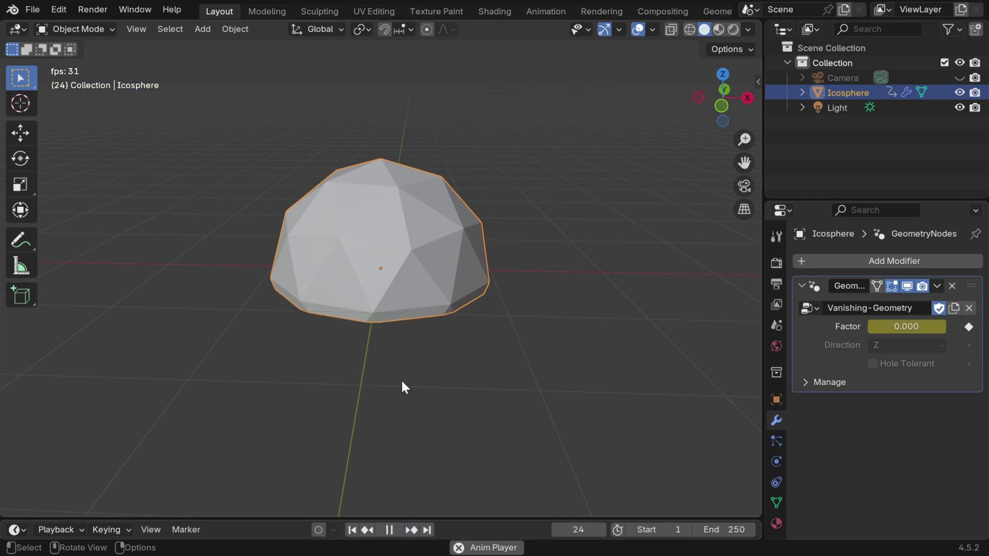
{"action": "left_click", "coordinate": [390, 529]}
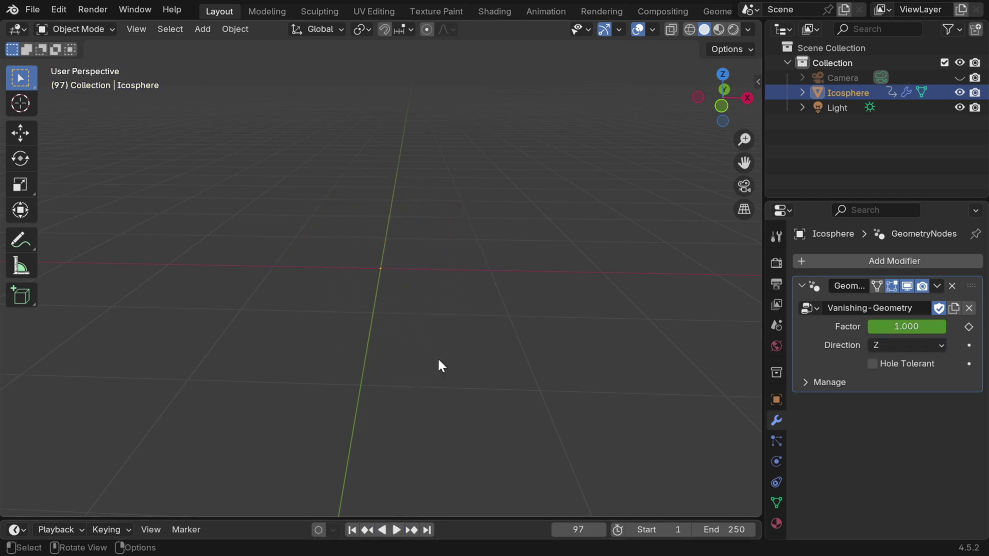
Keyframe the modifier's Factor at 0 on frame 100.
{"action": "left_click", "coordinate": [578, 529]}
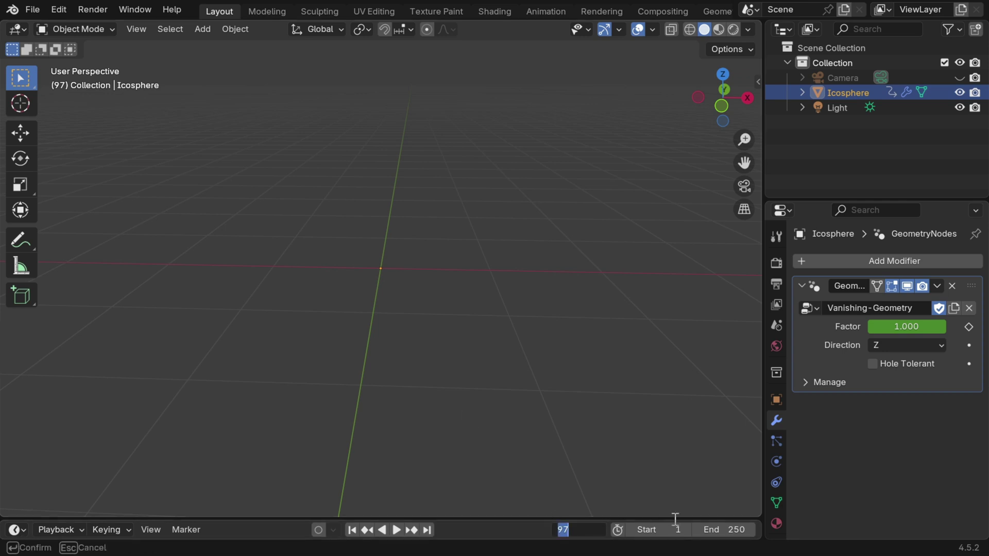
{"action": "key", "text": "Return"}
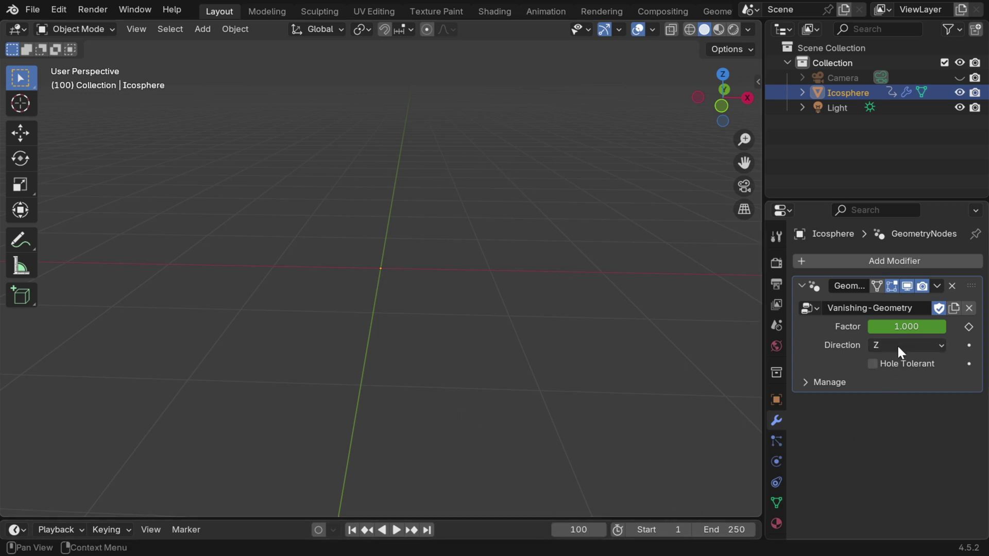
{"action": "left_click", "coordinate": [905, 327]}
{"action": "type", "text": "0"}
{"action": "key", "text": "Return"}
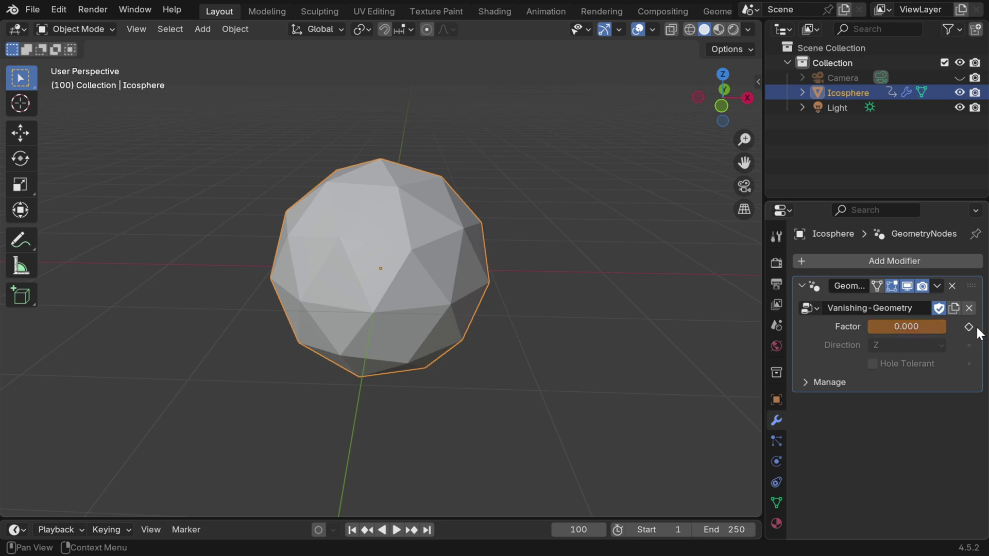
{"action": "left_click", "coordinate": [969, 327]}
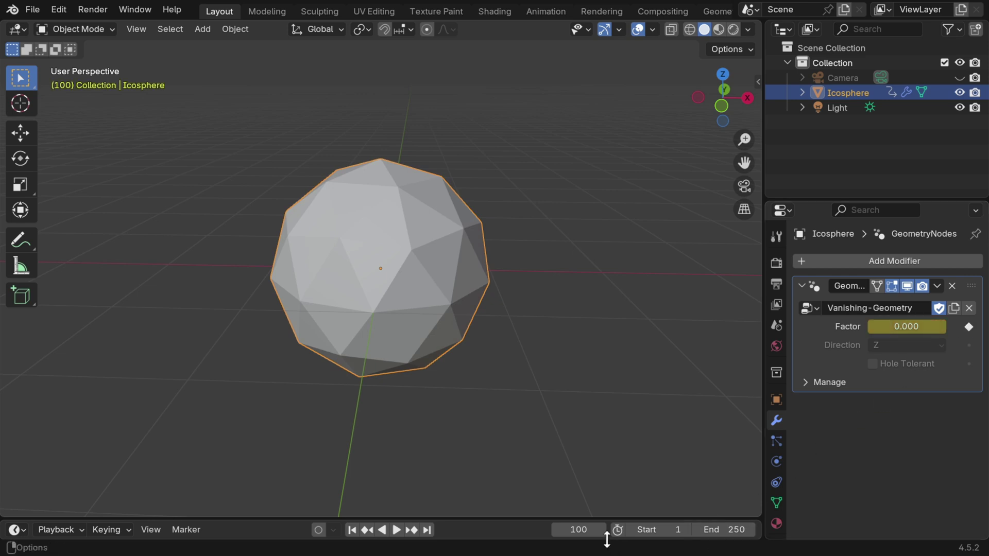
Keyframe the modifier's Factor at -1 on frame 150.
{"action": "left_click", "coordinate": [584, 529]}
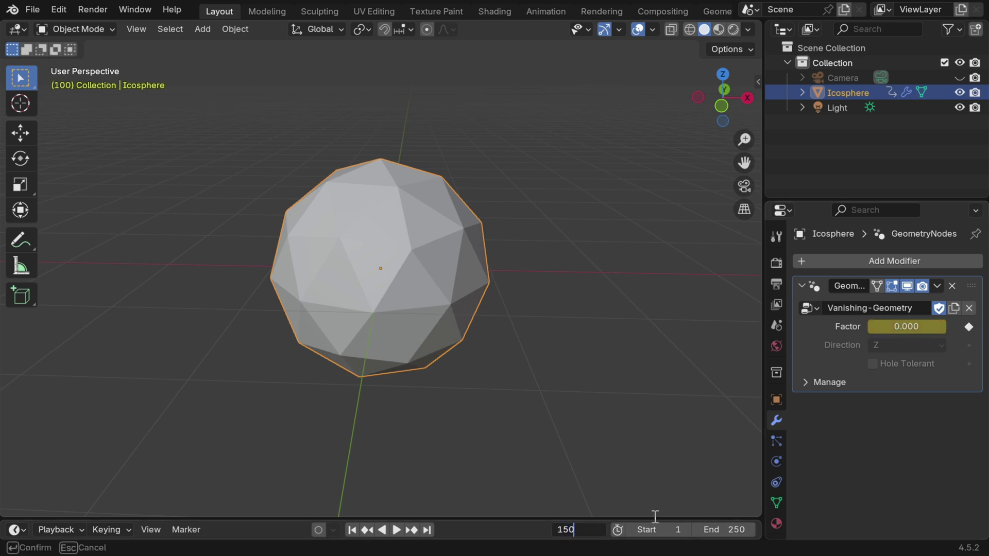
{"action": "key", "text": "Return"}
{"action": "left_click", "coordinate": [917, 328]}
{"action": "key", "text": "BackSpace"}
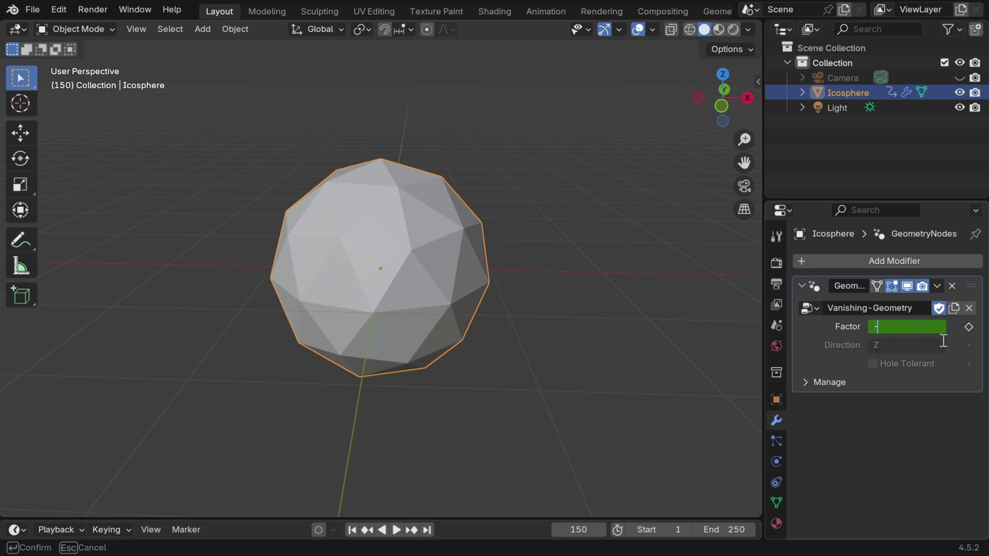
{"action": "type", "text": "-1"}
{"action": "key", "text": "Return"}
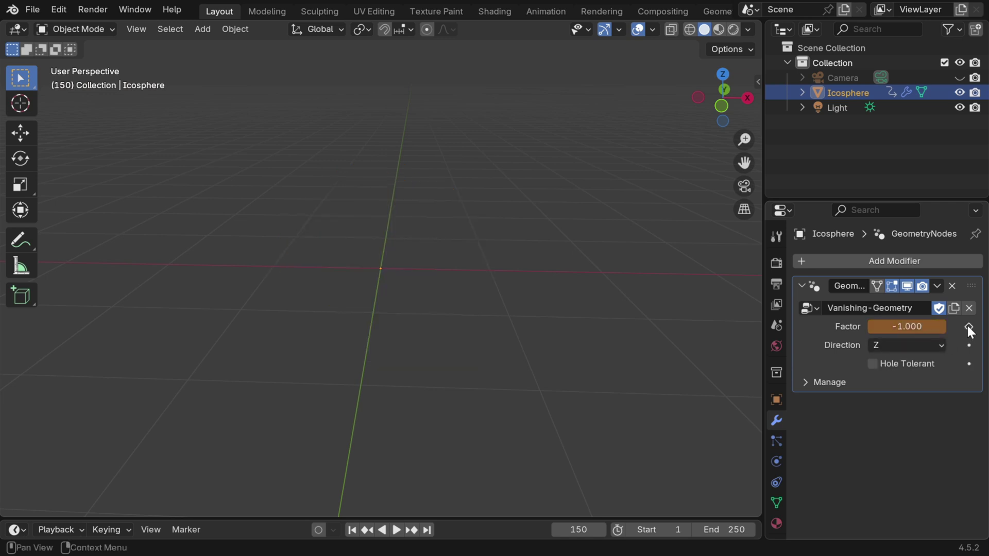
{"action": "left_click", "coordinate": [968, 327]}
Keyframe the modifier's Factor at 0 on frame 200.
{"action": "left_click", "coordinate": [577, 530]}
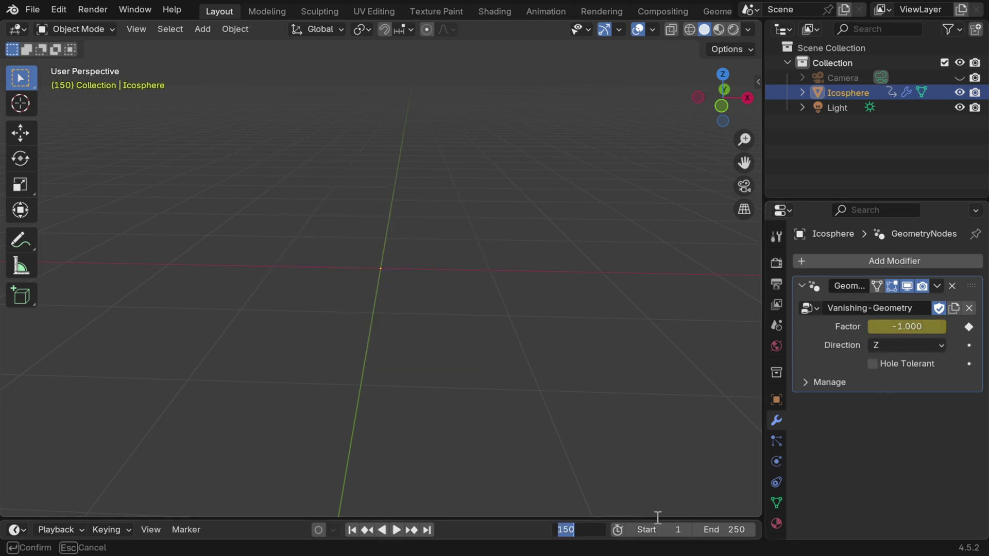
{"action": "key", "text": "Return"}
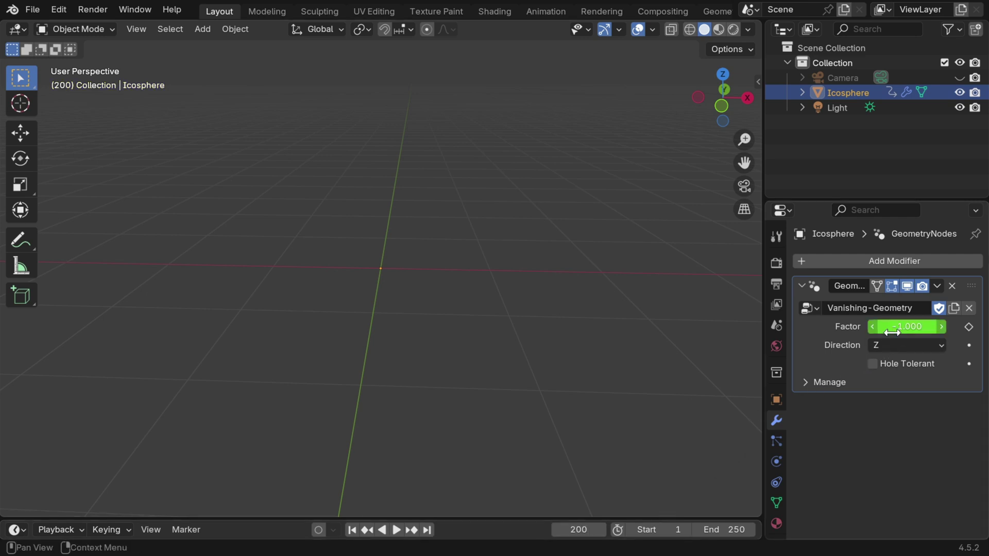
{"action": "left_click", "coordinate": [901, 326]}
{"action": "type", "text": "0"}
{"action": "key", "text": "Return"}
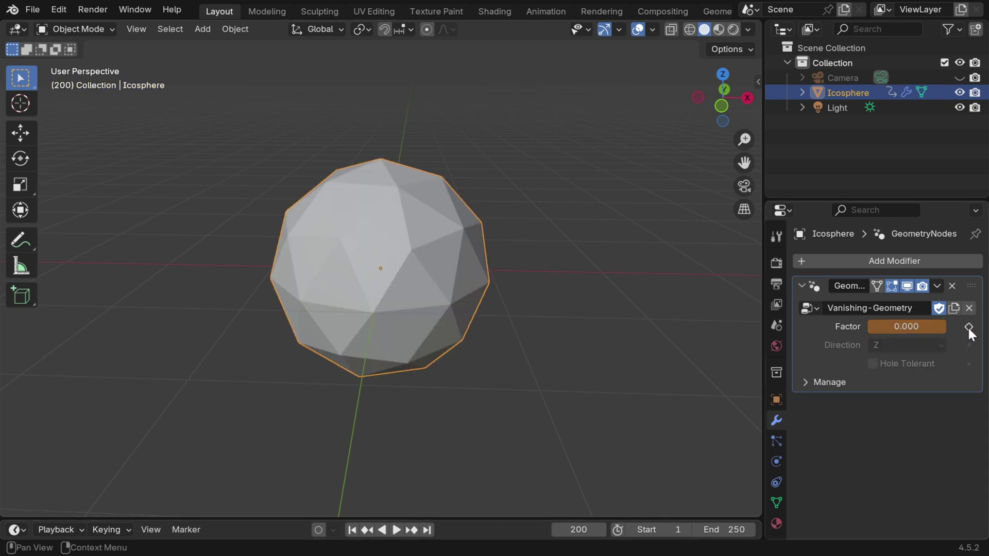
{"action": "left_click", "coordinate": [969, 328]}
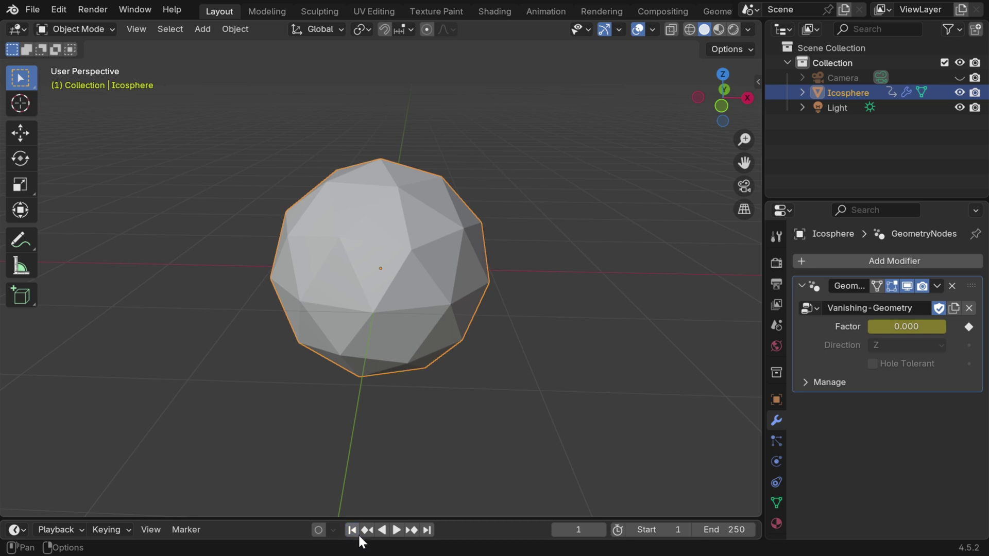
Play the animation to check the icosphere vanishing and reappearing, stop it, and return to the first frame.
{"action": "left_click", "coordinate": [397, 530]}
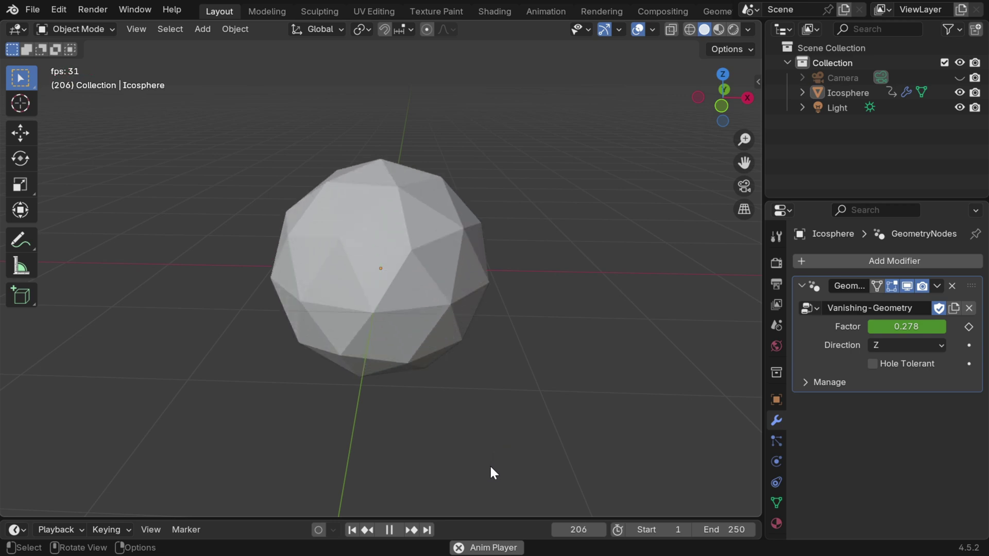
{"action": "left_click", "coordinate": [392, 530]}
{"action": "left_click", "coordinate": [353, 532]}
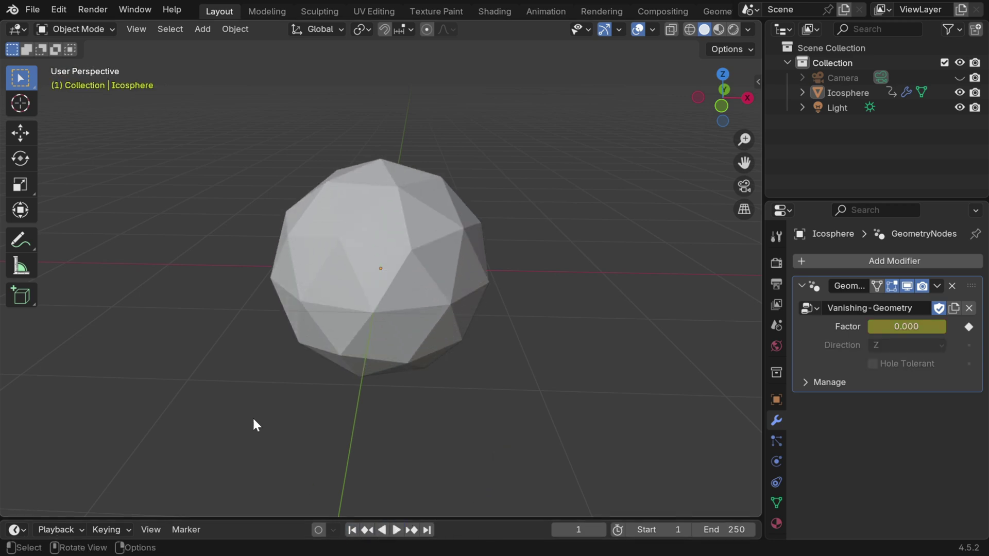
Examine the Vanishing-Geometry node tree in the Geometry Node Editor from Group Input to Group Output, and return to the 3D Viewport.
{"action": "left_click", "coordinate": [19, 29]}
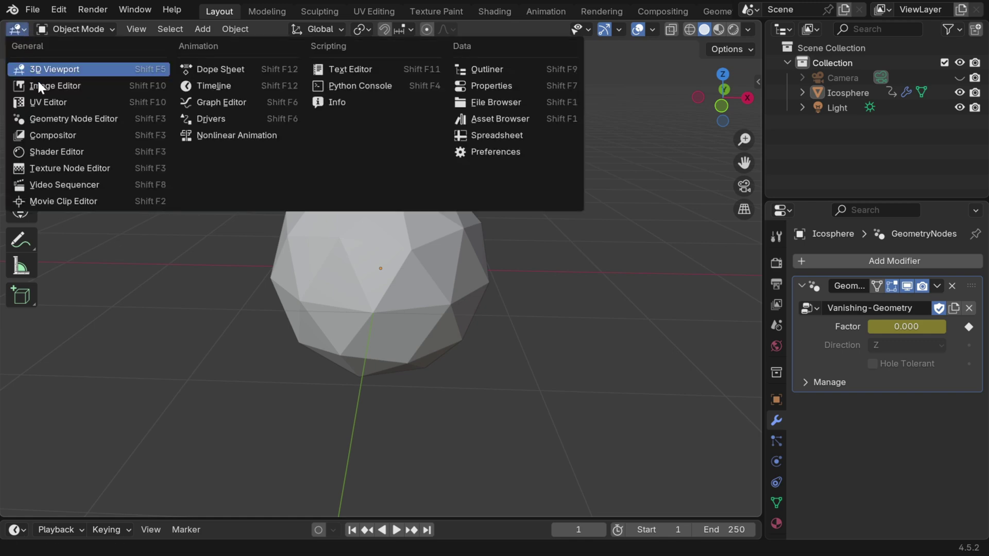
{"action": "left_click", "coordinate": [43, 119]}
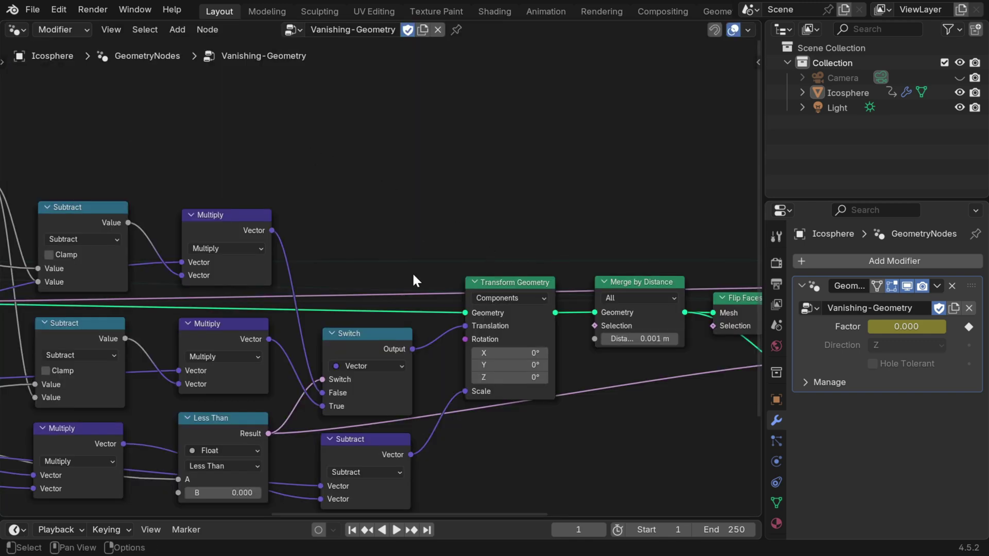
{"action": "scroll", "coordinate": [407, 258], "scroll_direction": "down", "scroll_amount": 5}
{"action": "middle_click_drag", "start_coordinate": [647, 348], "coordinate": [361, 355]}
{"action": "middle_click_drag", "start_coordinate": [49, 393], "coordinate": [150, 393]}
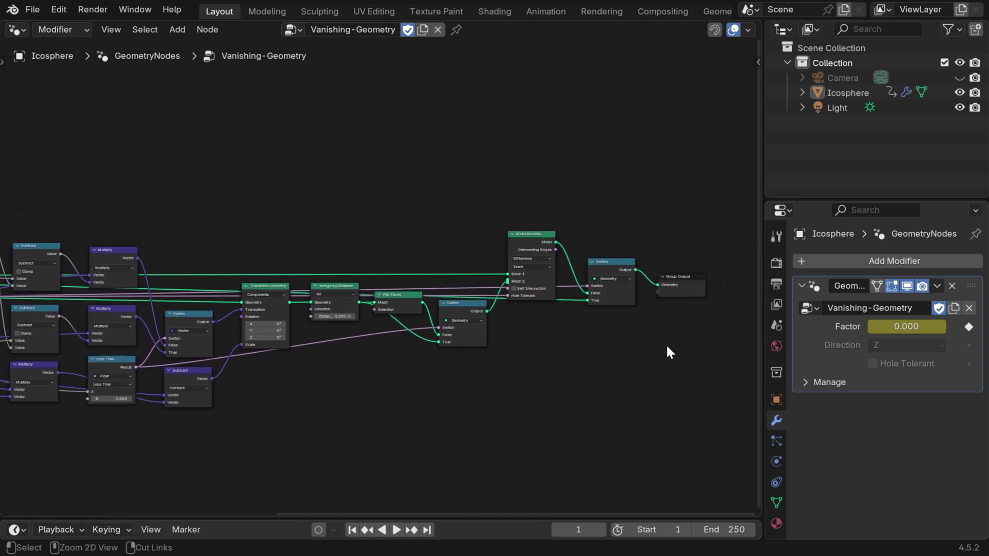
{"action": "middle_click_drag", "start_coordinate": [716, 357], "coordinate": [711, 265], "text": "ctrl"}
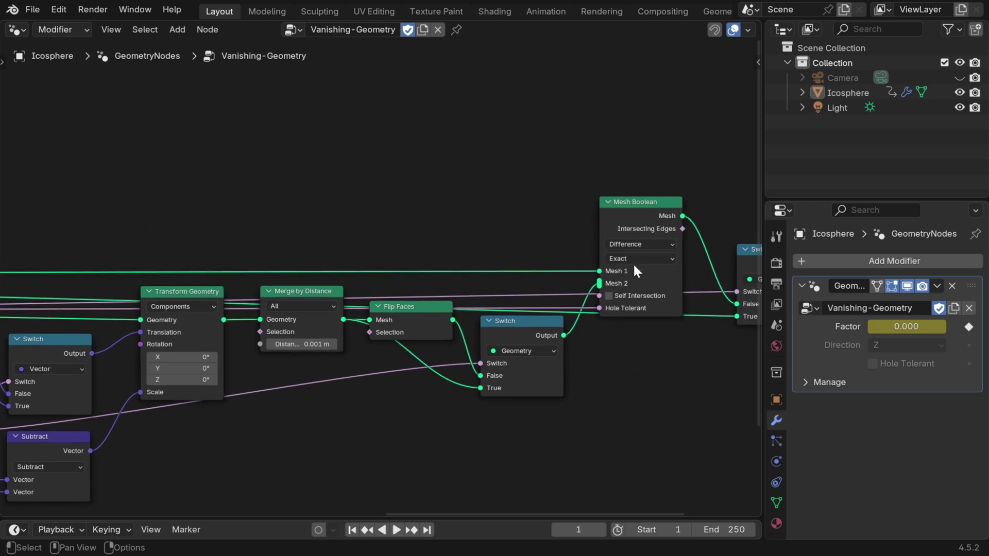
{"action": "middle_click_drag", "start_coordinate": [164, 407], "coordinate": [374, 348]}
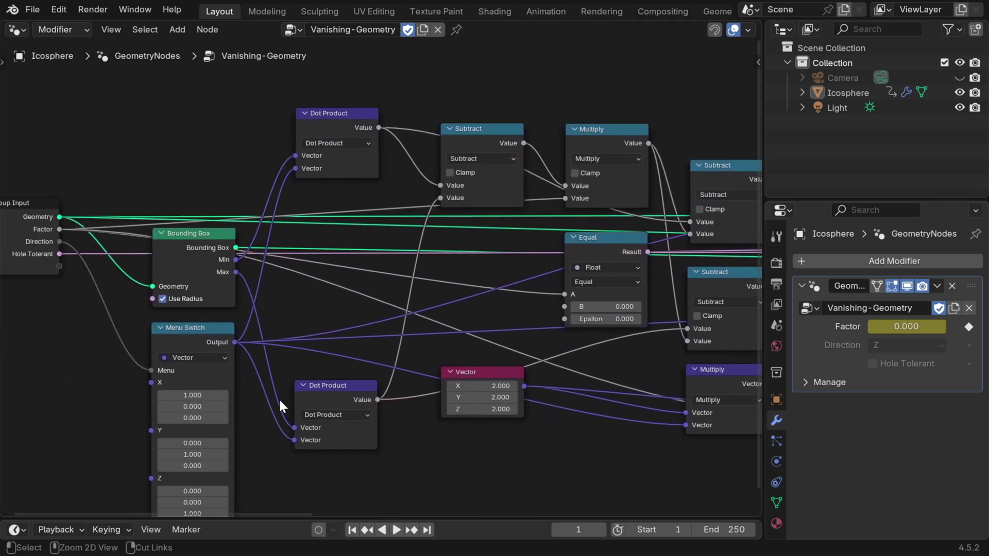
{"action": "middle_click_drag", "start_coordinate": [322, 220], "coordinate": [317, 382], "text": "ctrl"}
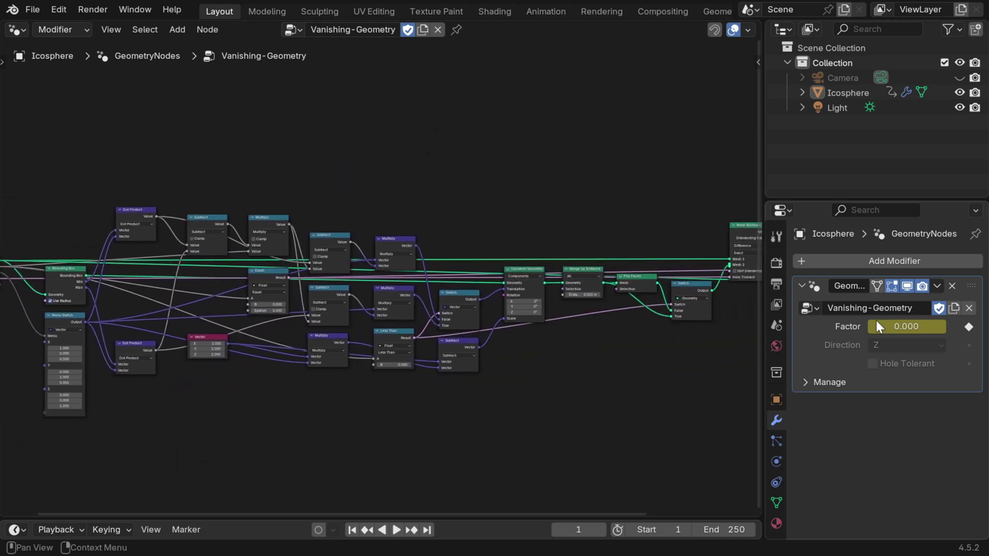
{"action": "left_click", "coordinate": [16, 29]}
{"action": "left_click", "coordinate": [23, 66]}
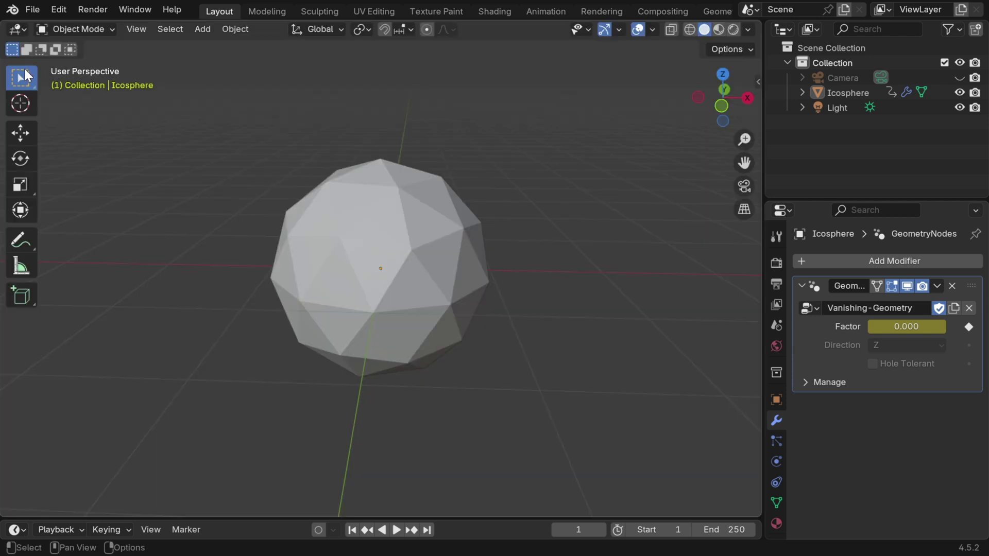
Delete the icosphere and add a Monkey mesh in its place.
{"action": "left_click", "coordinate": [356, 259]}
{"action": "key", "text": "x"}
{"action": "left_click", "coordinate": [355, 260]}
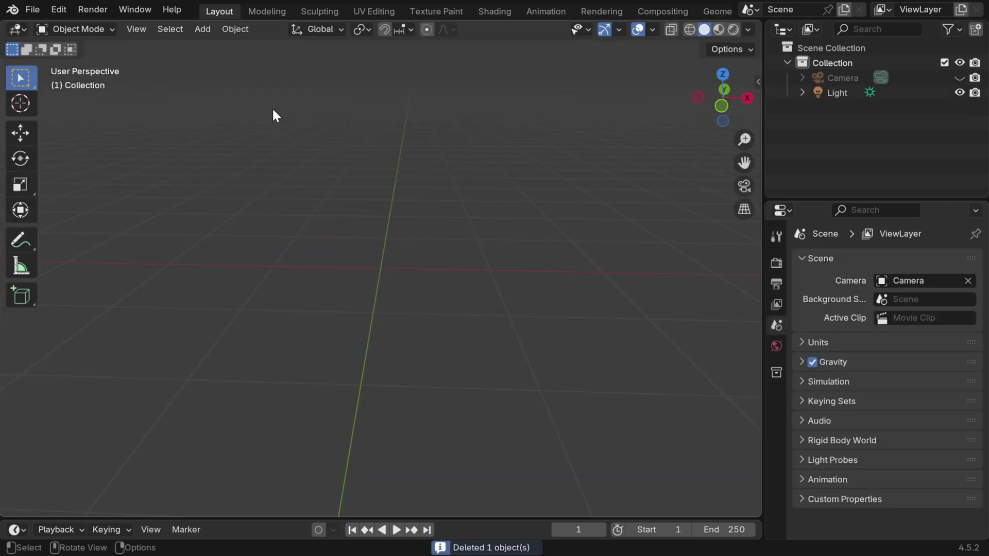
{"action": "left_click", "coordinate": [203, 29]}
{"action": "mouse_move", "coordinate": [206, 44]}
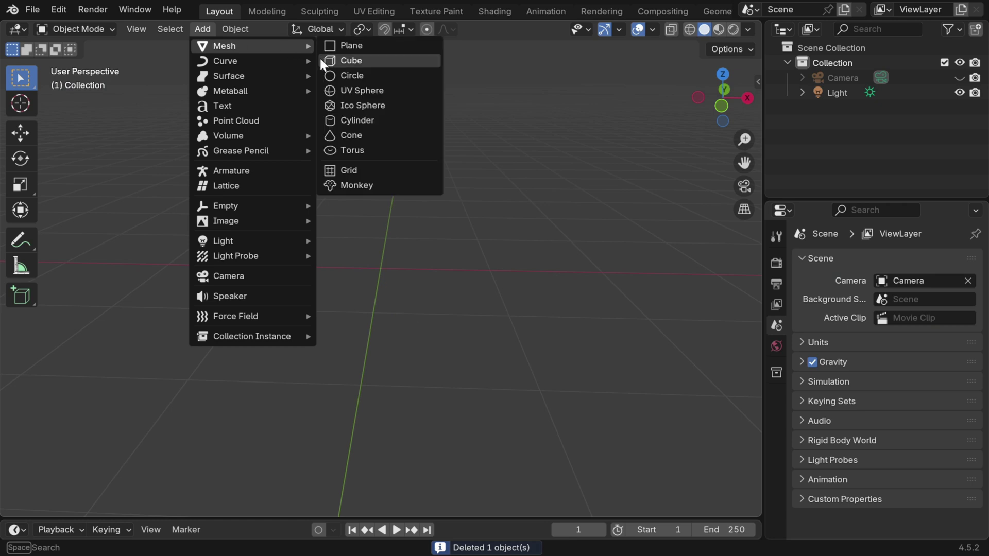
{"action": "left_click", "coordinate": [355, 181]}
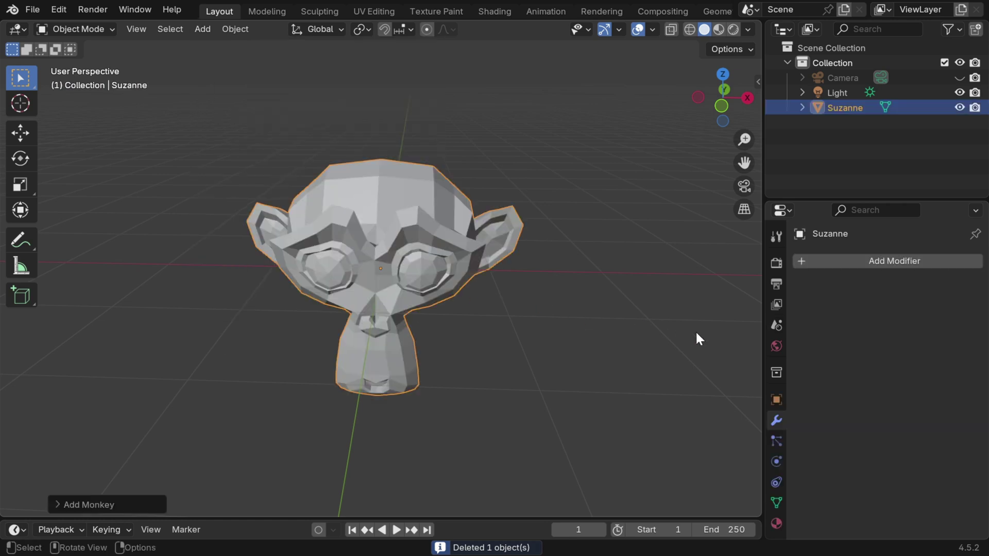
Add a Geometry Nodes modifier to the monkey and assign the Vanishing-Geometry node group to it.
{"action": "left_click", "coordinate": [861, 262]}
{"action": "left_click", "coordinate": [856, 267]}
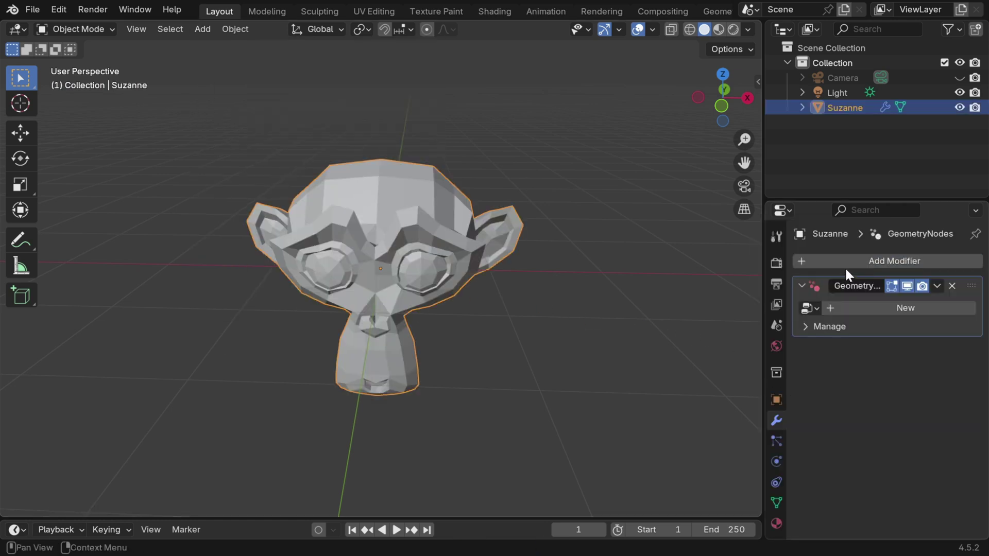
{"action": "left_click", "coordinate": [810, 308]}
{"action": "left_click", "coordinate": [789, 336]}
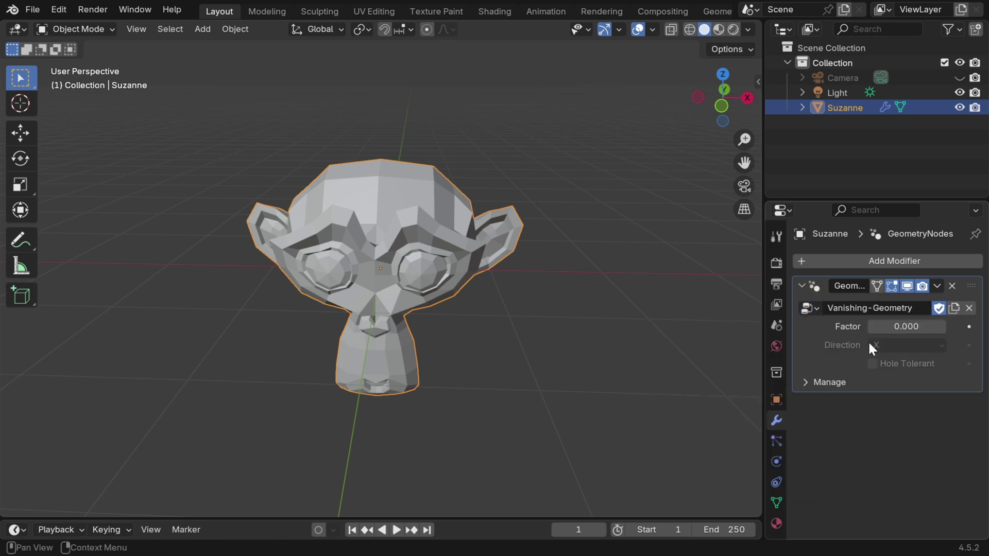
Raise the monkey modifier's Factor to 0.365 and enable Hole Tolerant.
{"action": "left_click_drag", "start_coordinate": [907, 327], "coordinate": [983, 327]}
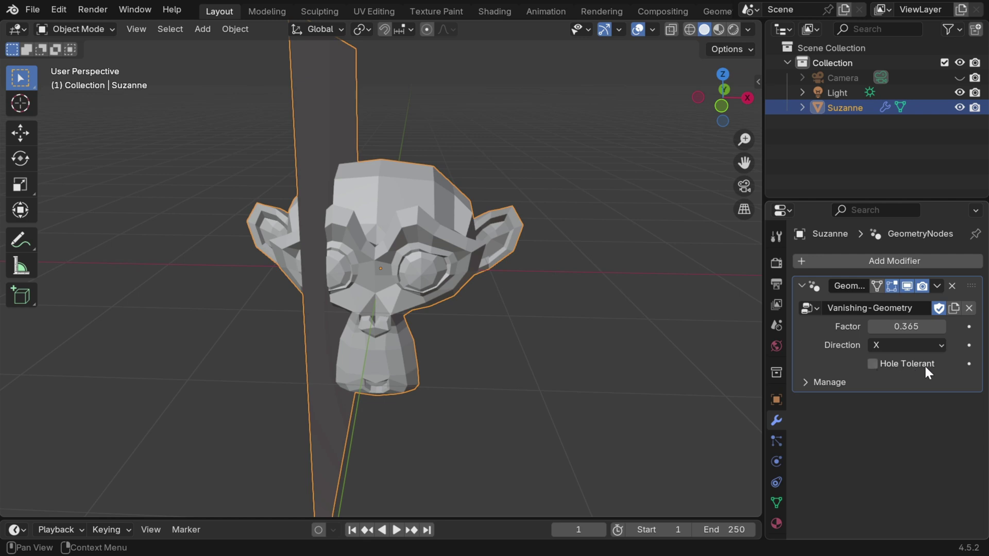
{"action": "left_click", "coordinate": [872, 365]}
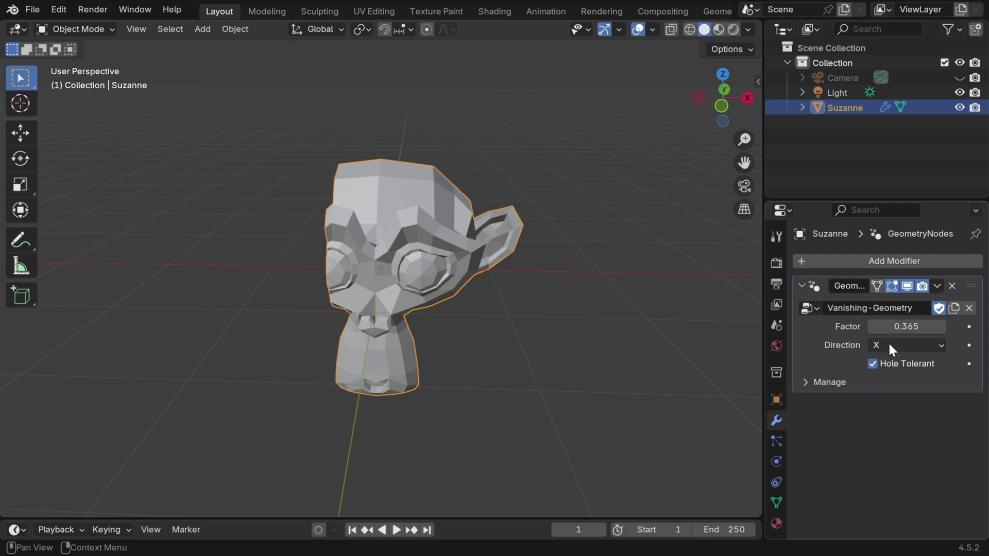
Test the Factor along X down to about -0.101 and back to -0.001, and inspect the monkey's mesh in Edit Mode.
{"action": "left_click_drag", "start_coordinate": [907, 327], "coordinate": [845, 326]}
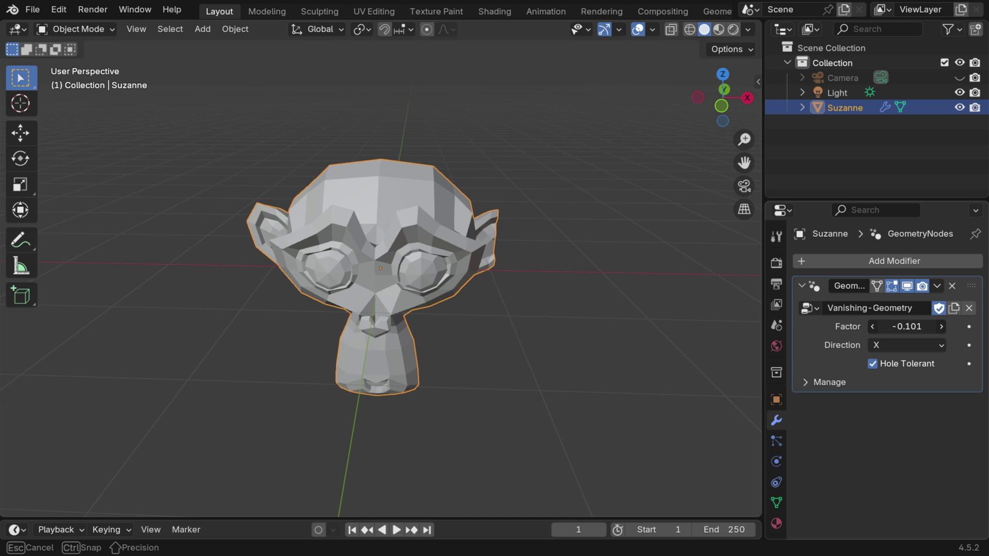
{"action": "left_click_drag", "start_coordinate": [907, 327], "coordinate": [924, 326]}
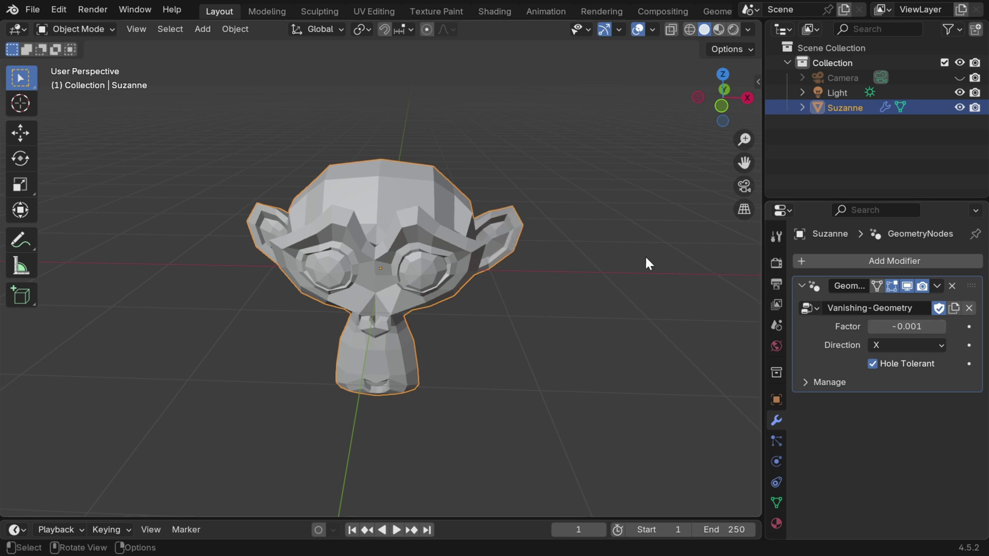
{"action": "key", "text": "Tab"}
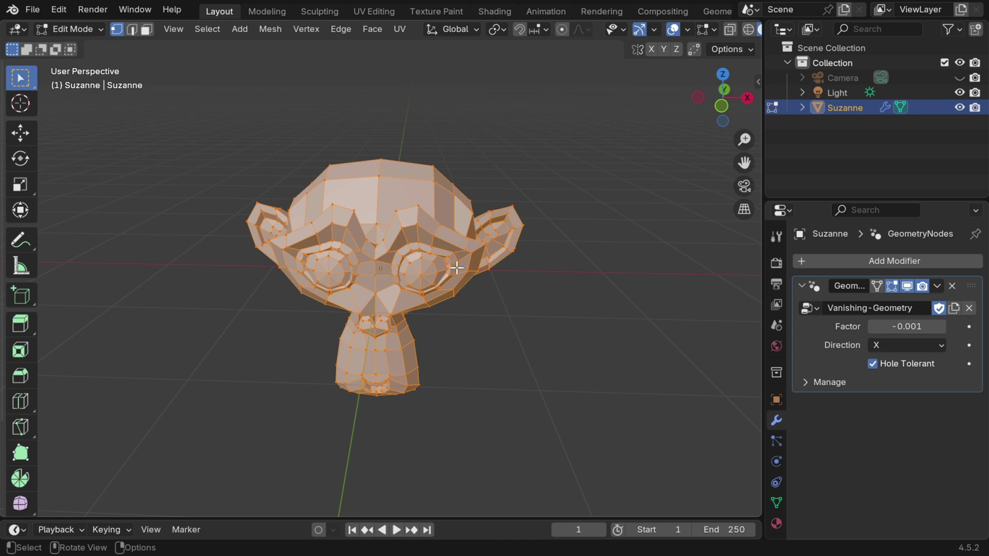
{"action": "key", "text": "Tab"}
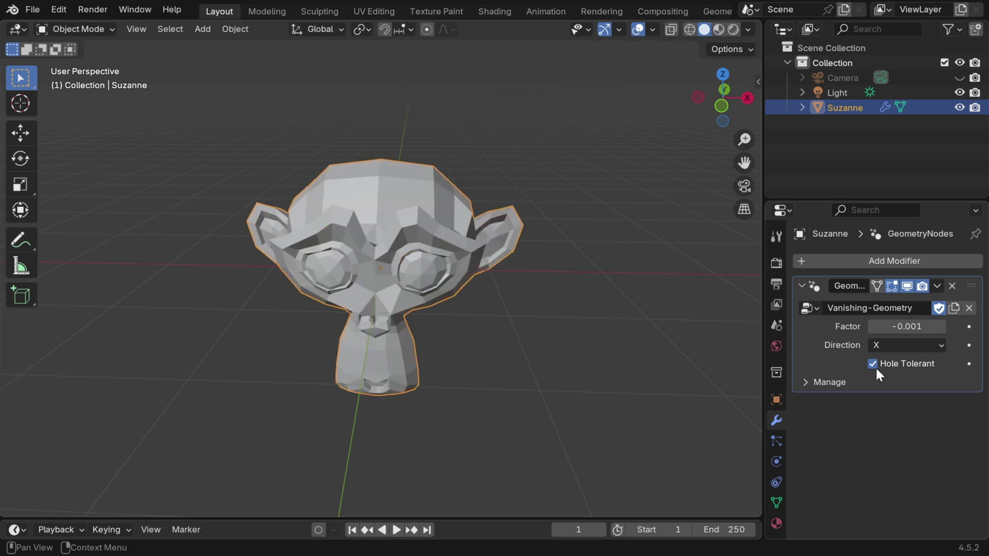
Set the monkey modifier's Direction to Z and its Factor to 0.058, and look closer at the cut.
{"action": "left_click", "coordinate": [894, 344]}
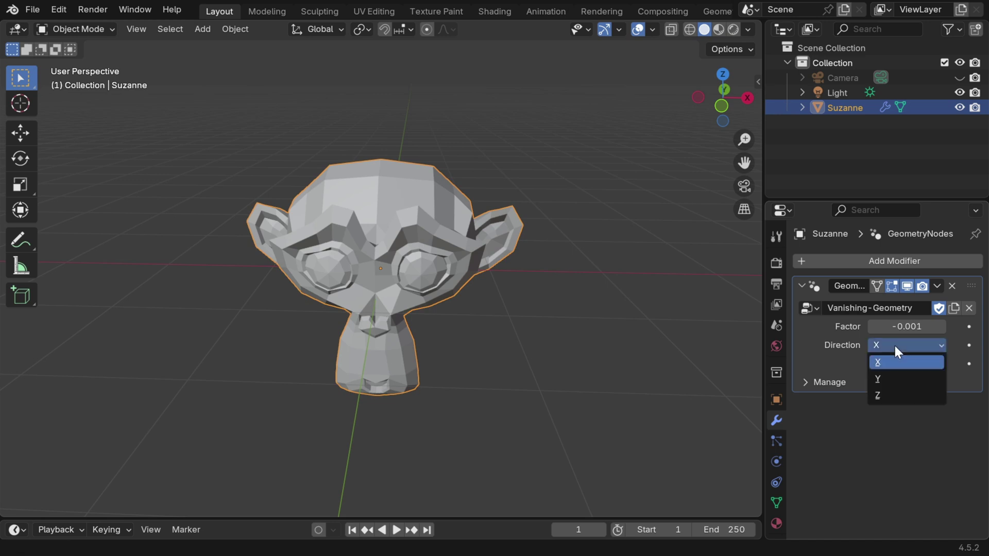
{"action": "left_click", "coordinate": [894, 395]}
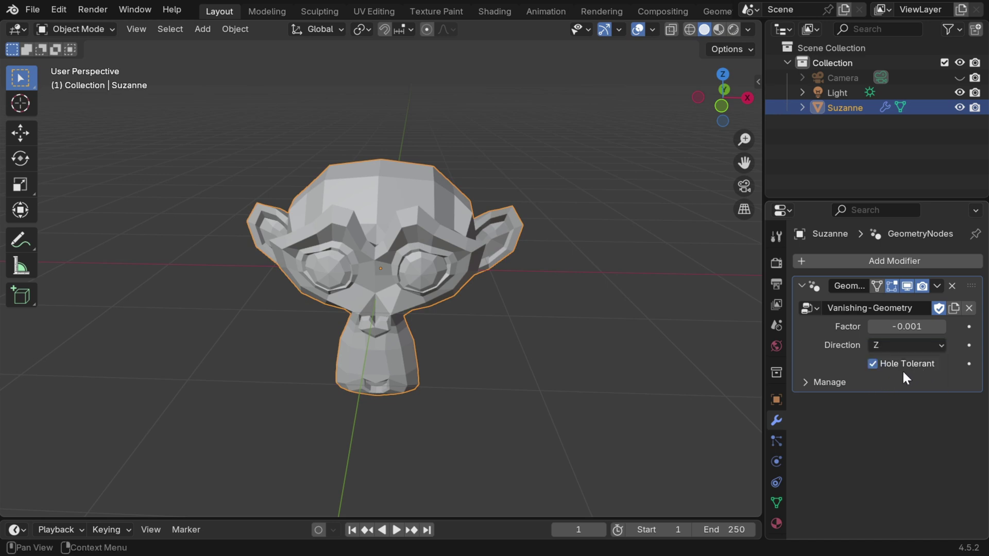
{"action": "mouse_move", "coordinate": [892, 327]}
{"action": "left_mouse_down"}
{"action": "mouse_move", "coordinate": [979, 328]}
{"action": "mouse_move", "coordinate": [795, 327]}
{"action": "mouse_move", "coordinate": [898, 328]}
{"action": "left_mouse_up"}
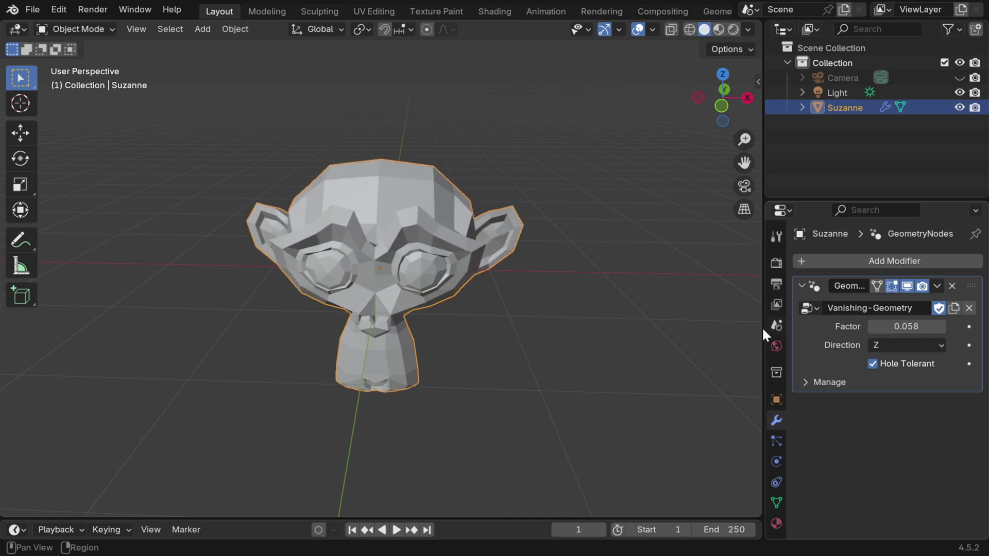
{"action": "scroll", "coordinate": [505, 363], "scroll_direction": "up", "scroll_amount": 3}
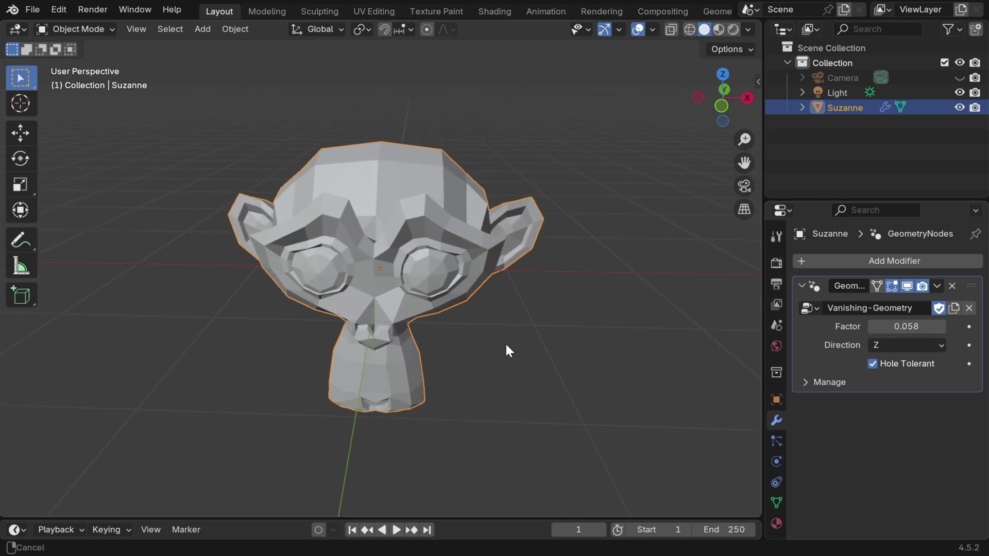